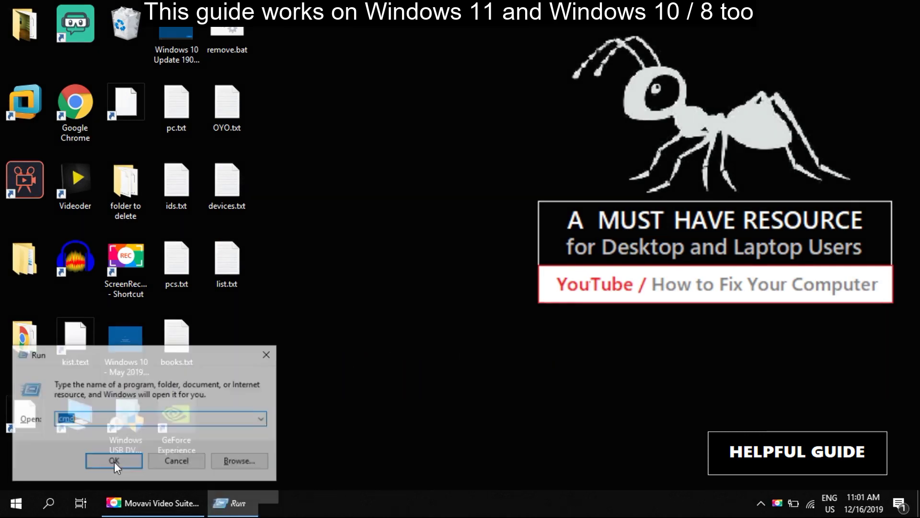
type("cm")
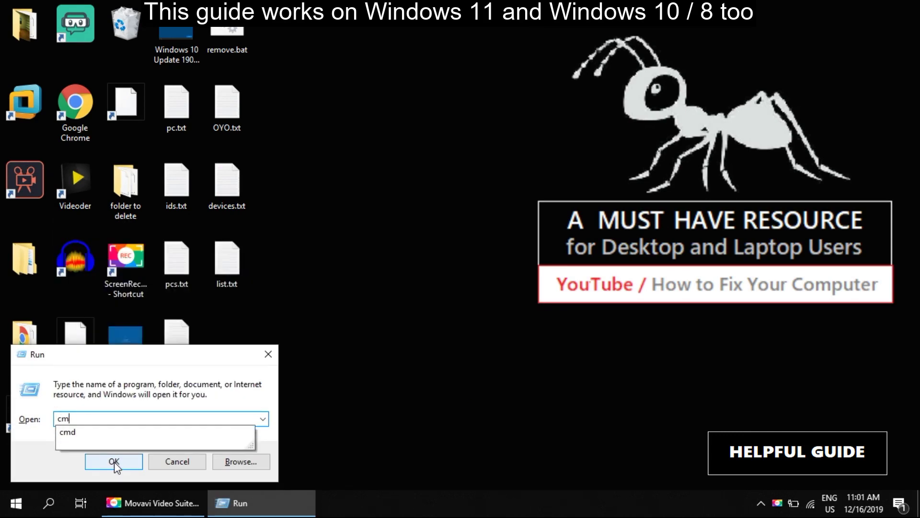
type("d")
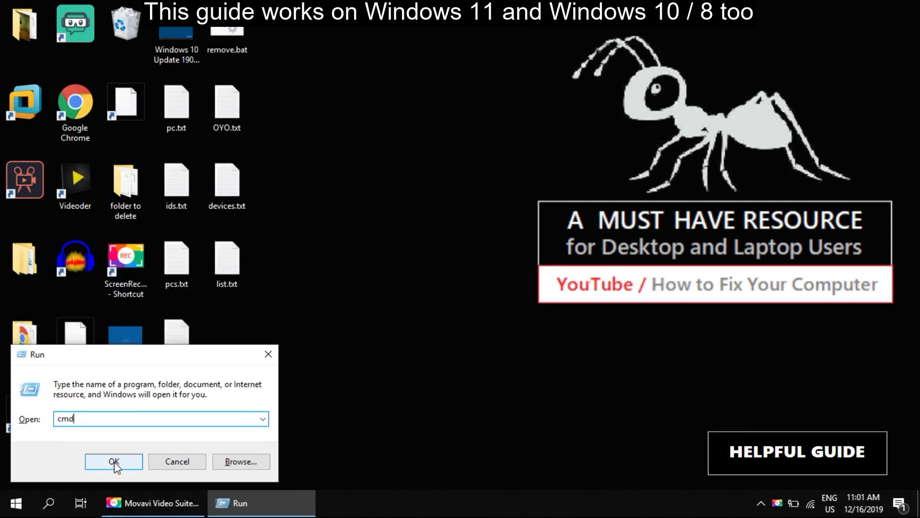
Step: Launch a Command Prompt window by running cmd from the Run dialog
left_click(114, 461)
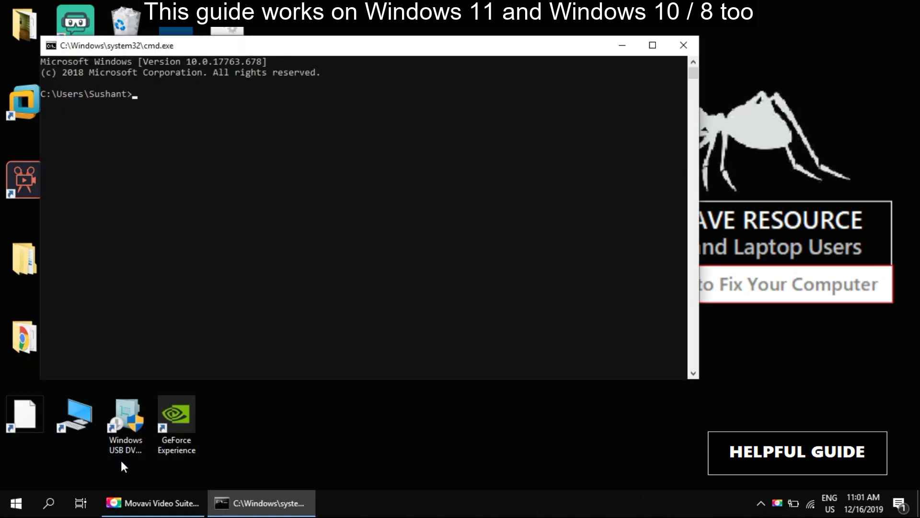
Step: Run chkdsk /f /r unelevated, get Access Denied, and close the window
left_click_drag(290, 48, 348, 85)
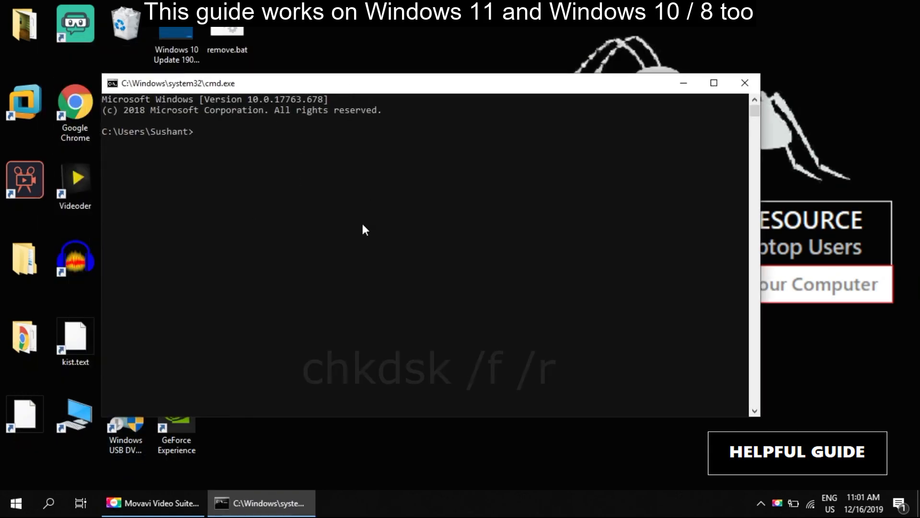
type("ch")
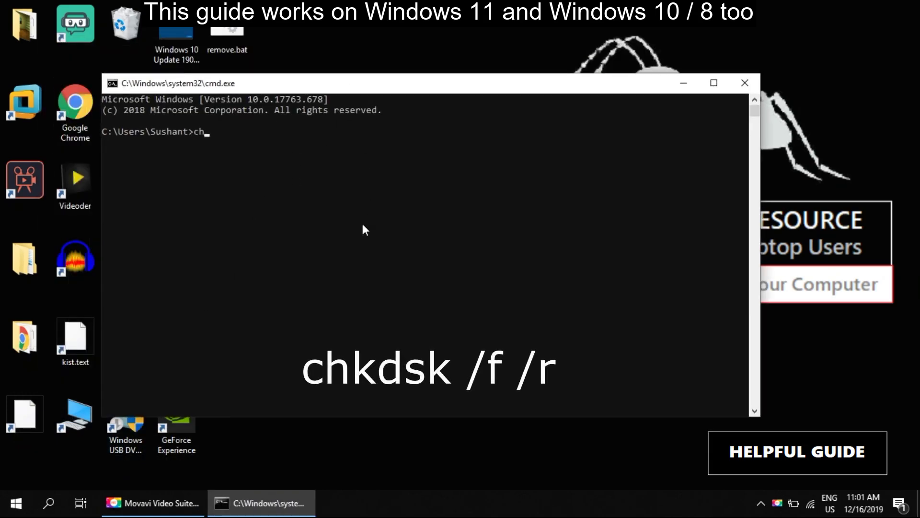
type("kdsk")
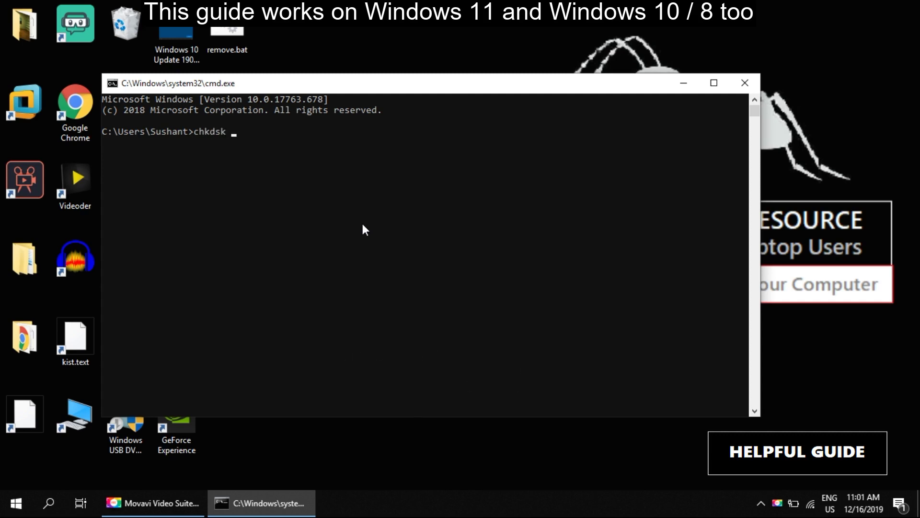
type(" /f /")
type("r")
key("Return")
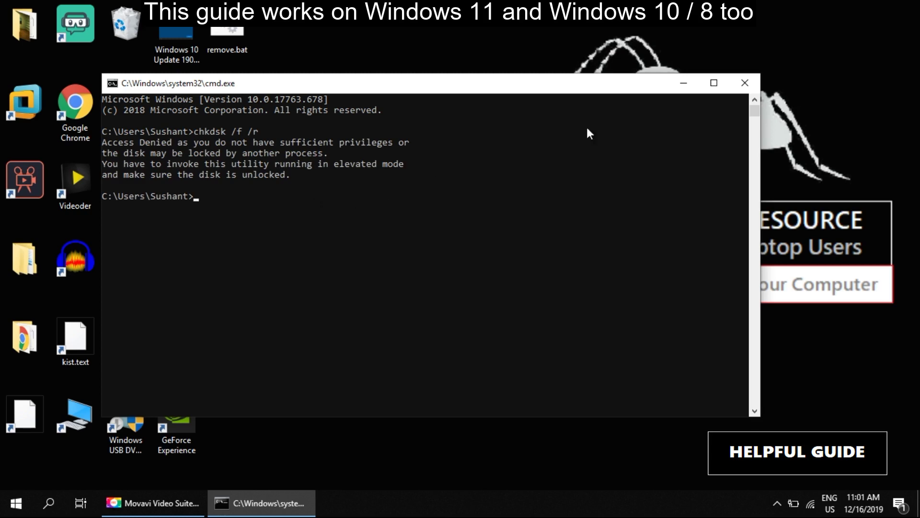
left_click(744, 82)
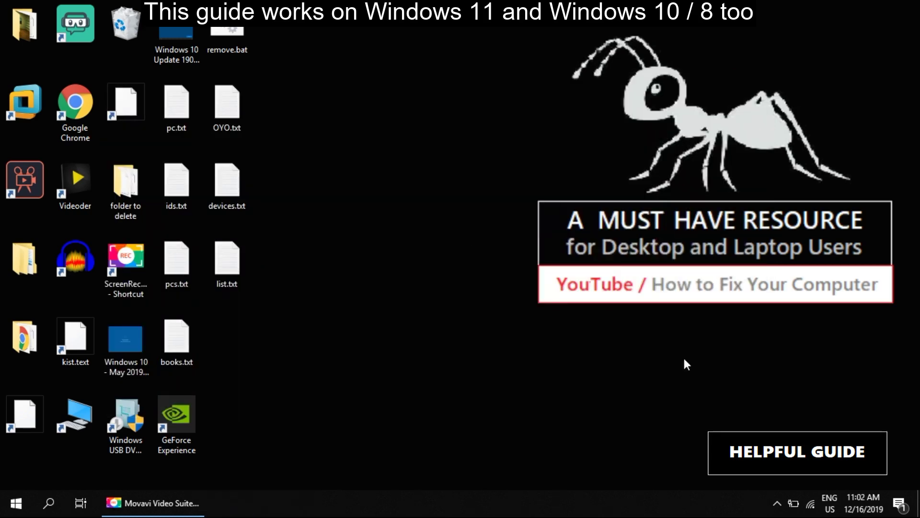
Step: Search cmd from Start and run Command Prompt as administrator
key("super")
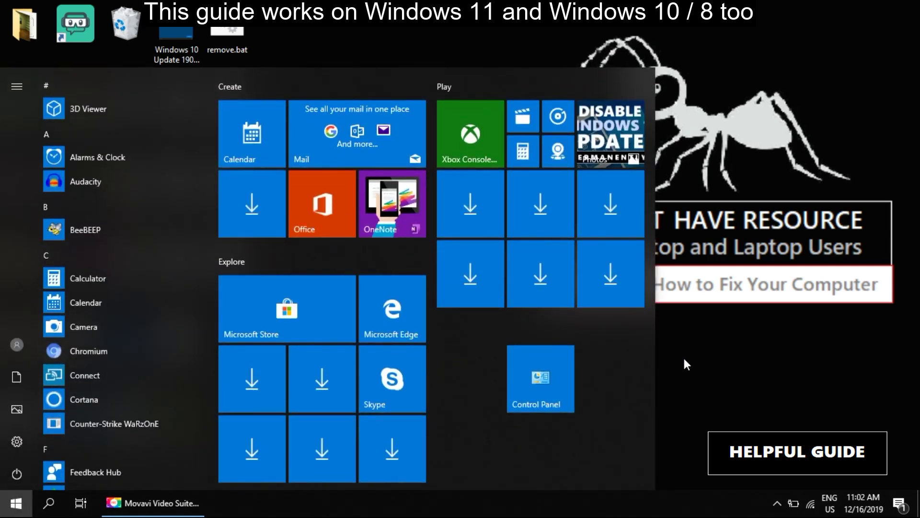
type("cmd")
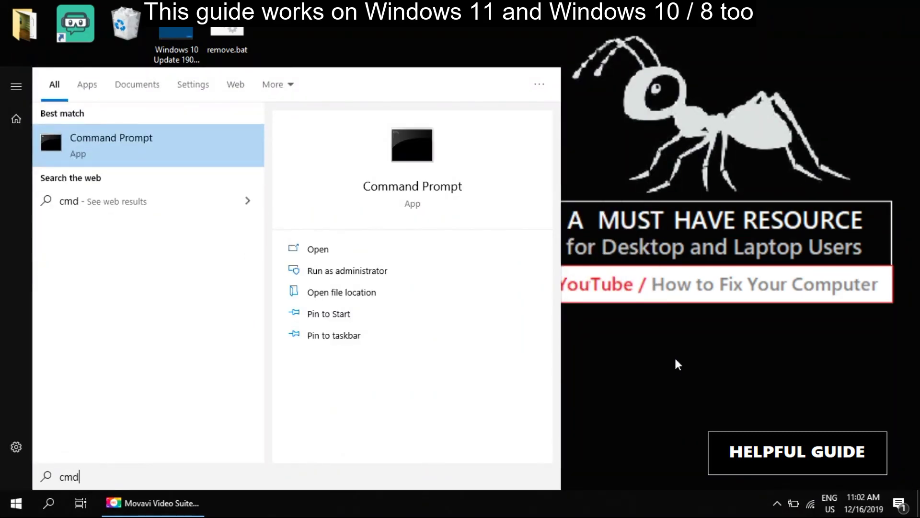
right_click(143, 146)
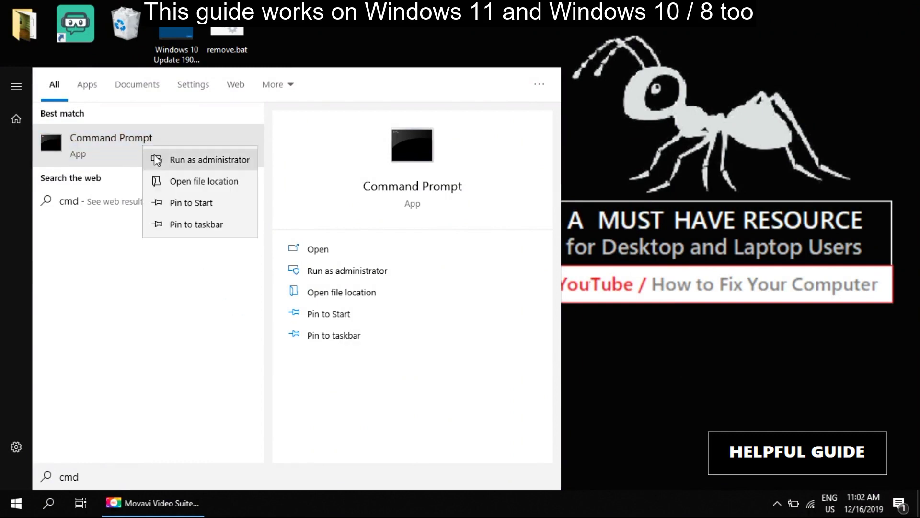
left_click(165, 161)
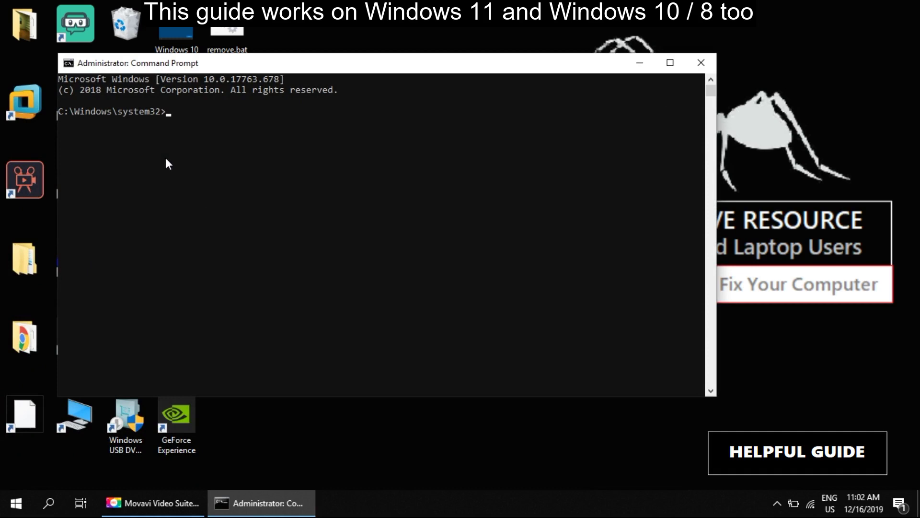
type("chkd")
type("sk /f /r")
Step: Run chkdsk /f /r elevated, answer Y to check at next restart, and close the window
key("Return")
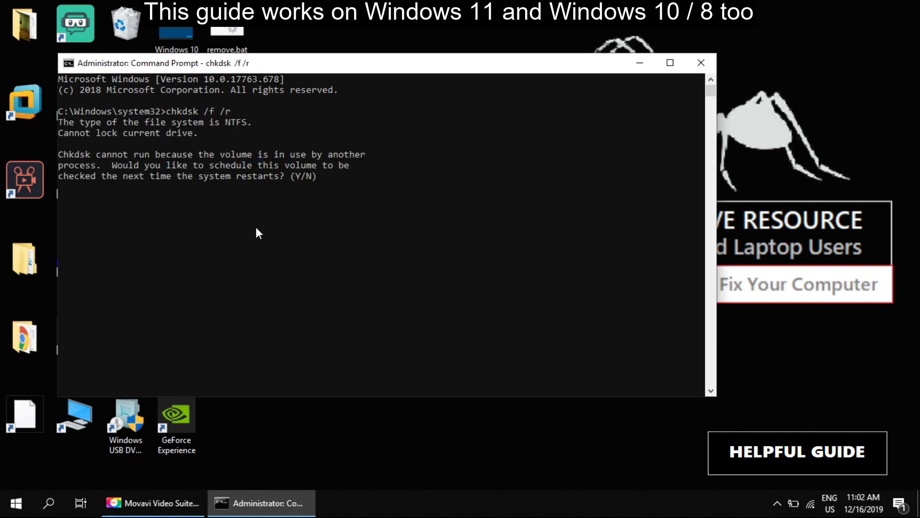
type("Y")
left_click_drag(574, 72, 649, 87)
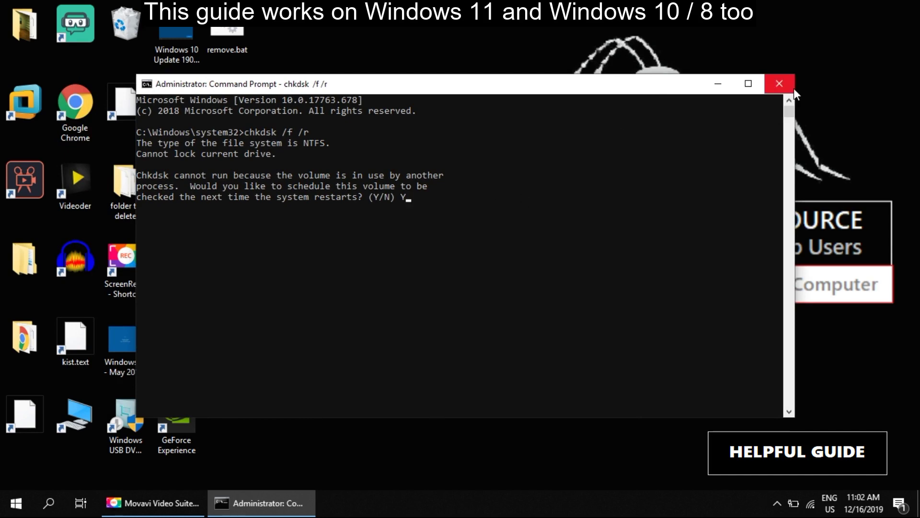
left_click(780, 84)
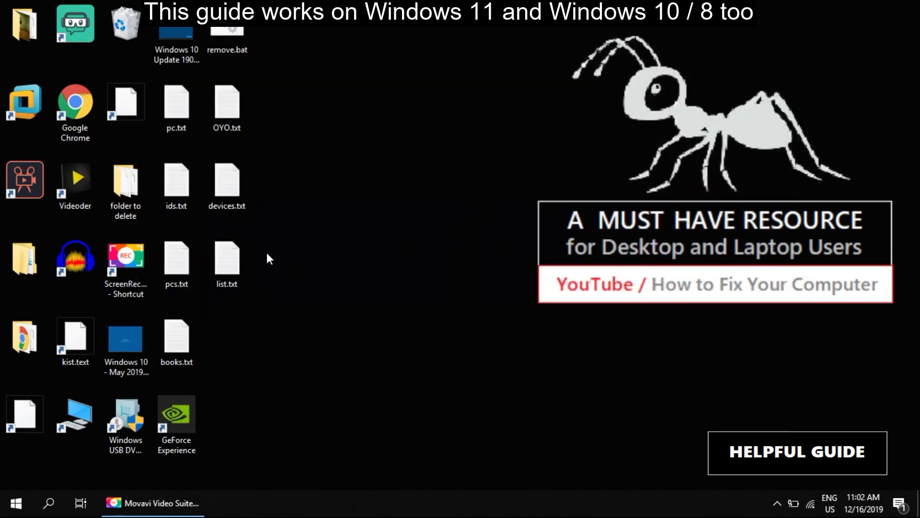
Step: Open the Work Root (D:) Properties from This PC and show its Tools tab
key("super+e")
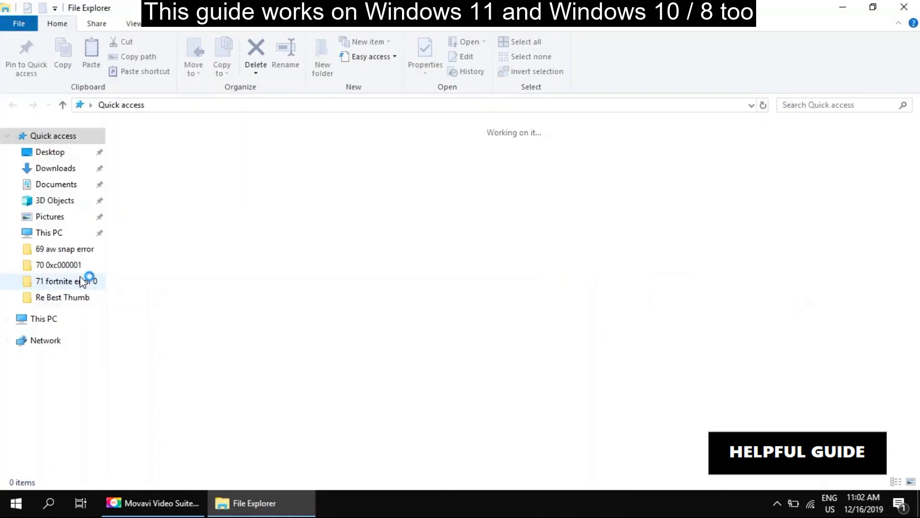
left_click(44, 319)
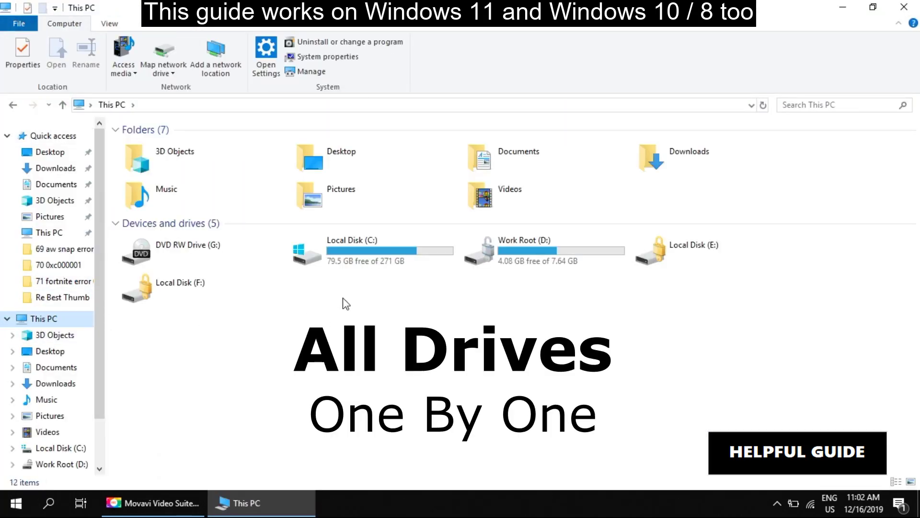
mouse_move(507, 249)
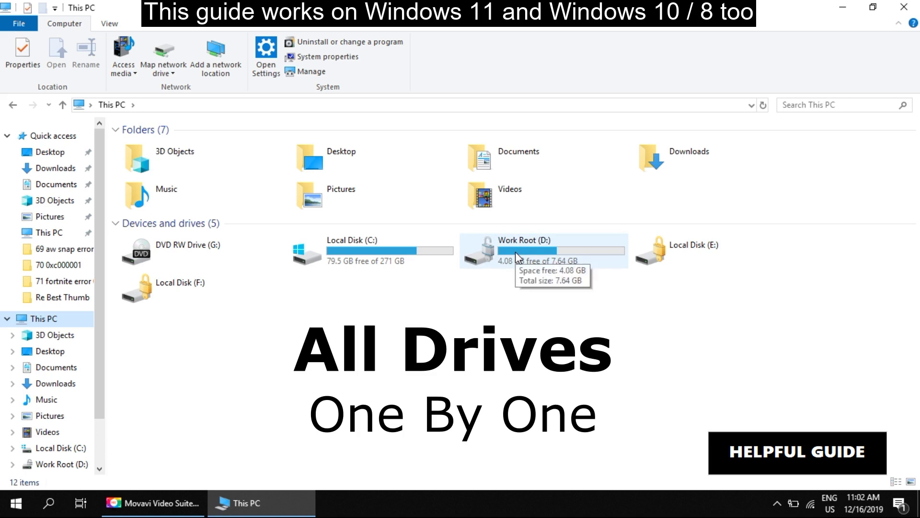
right_click(515, 252)
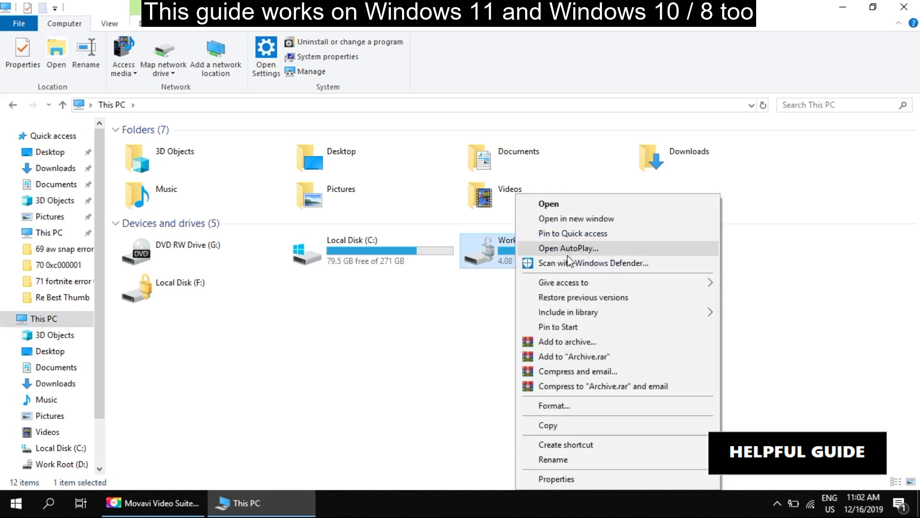
left_click(579, 480)
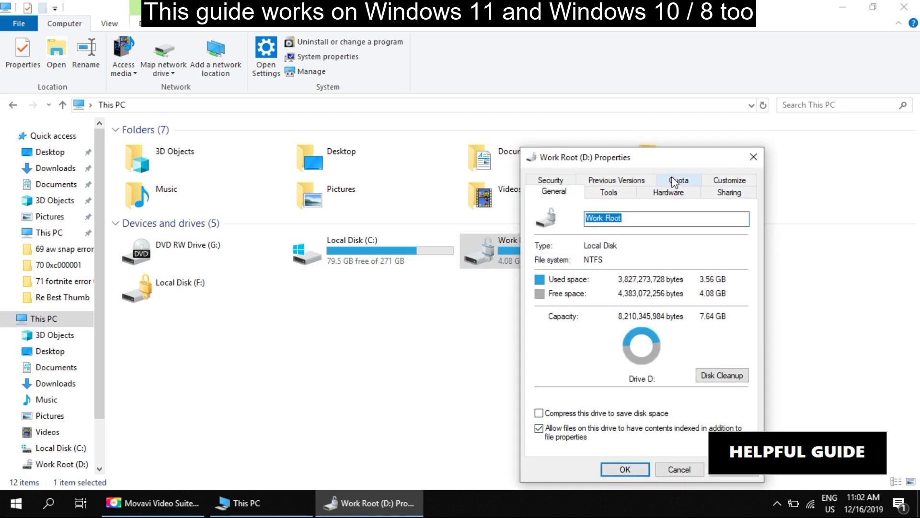
left_click(610, 192)
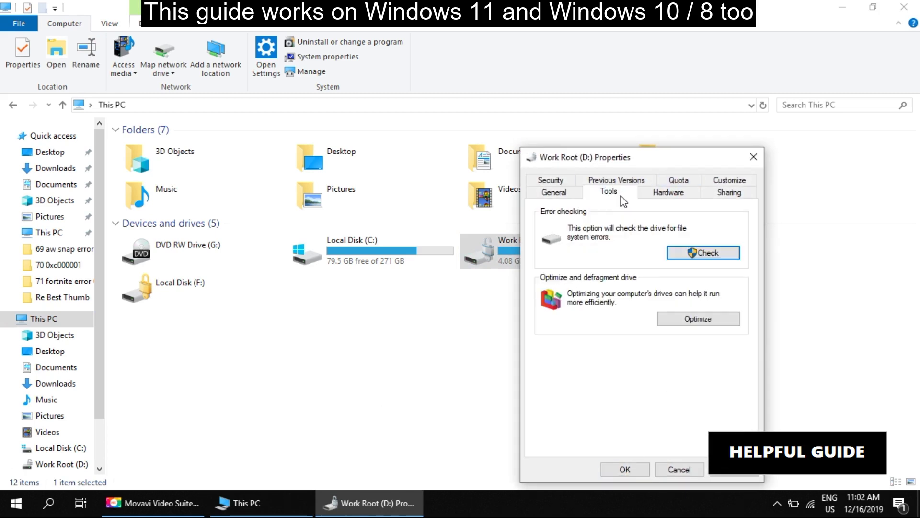
Step: Run Check with Scan drive on Work Root (D:) and close the no-errors result
left_click(695, 257)
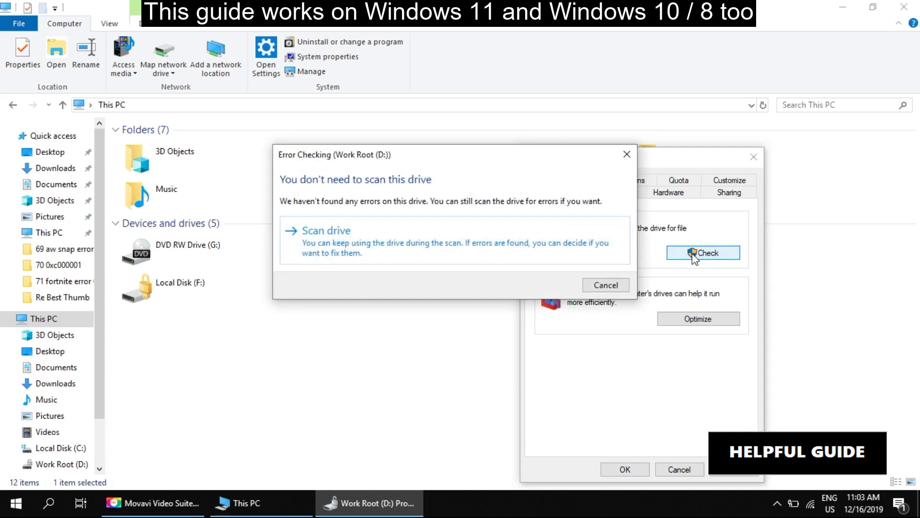
left_click(381, 245)
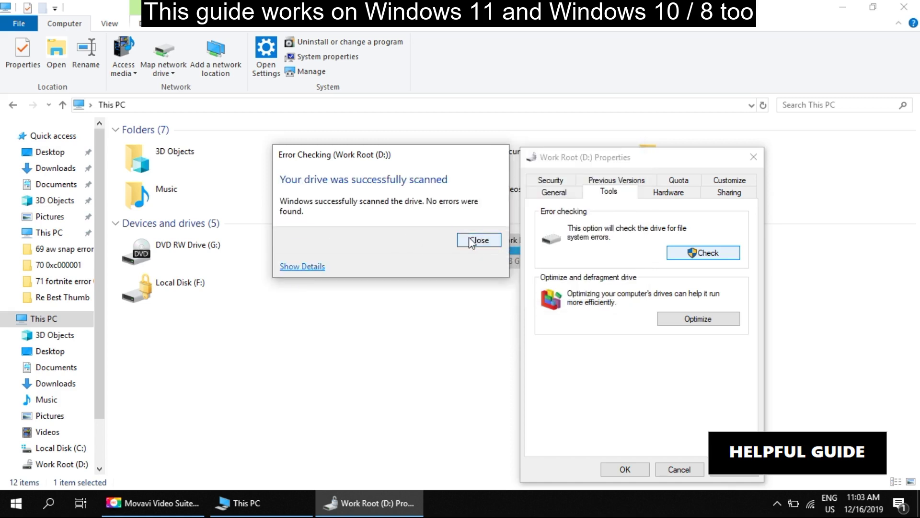
left_click(472, 242)
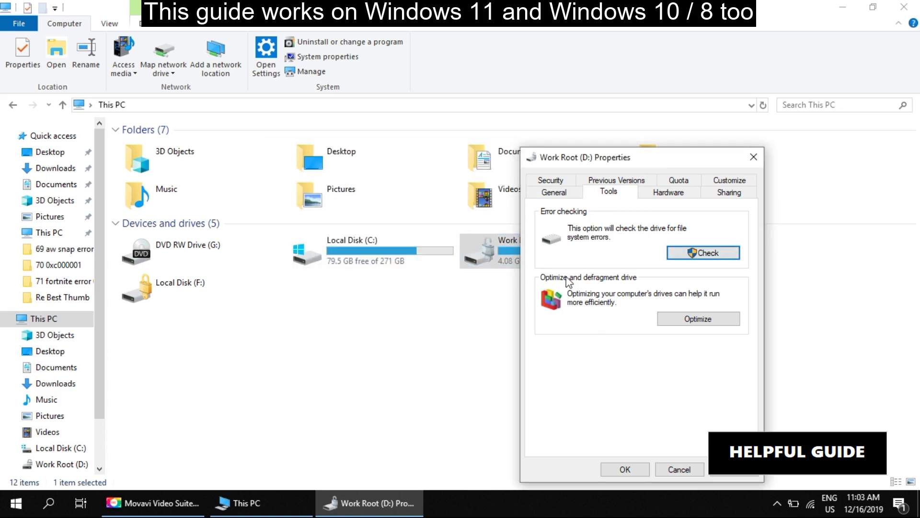
left_click(713, 319)
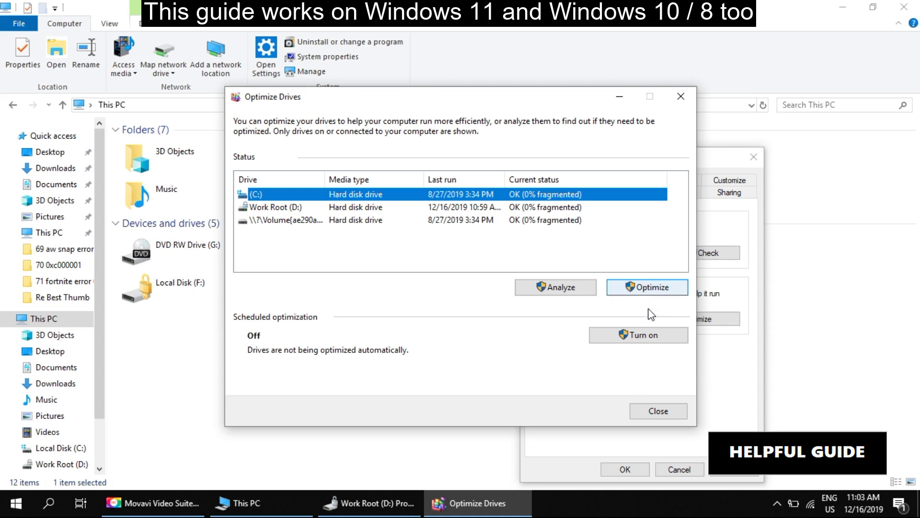
left_click(659, 412)
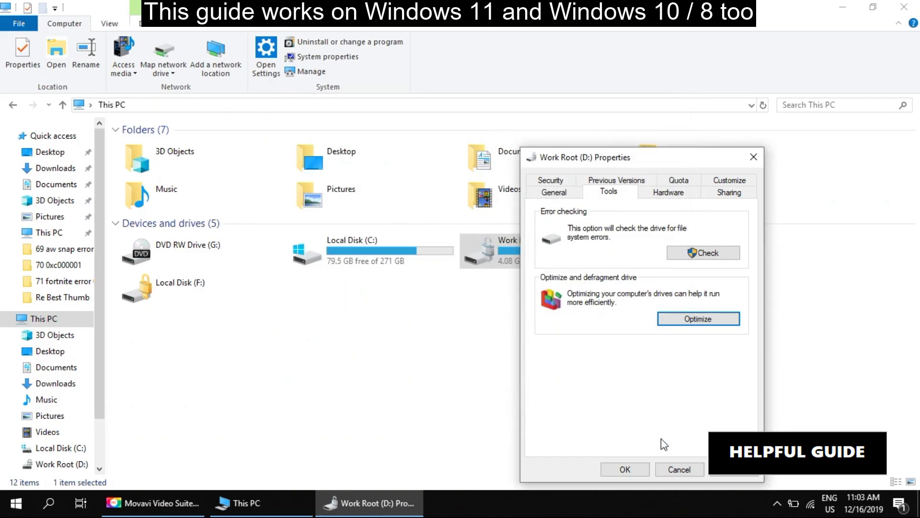